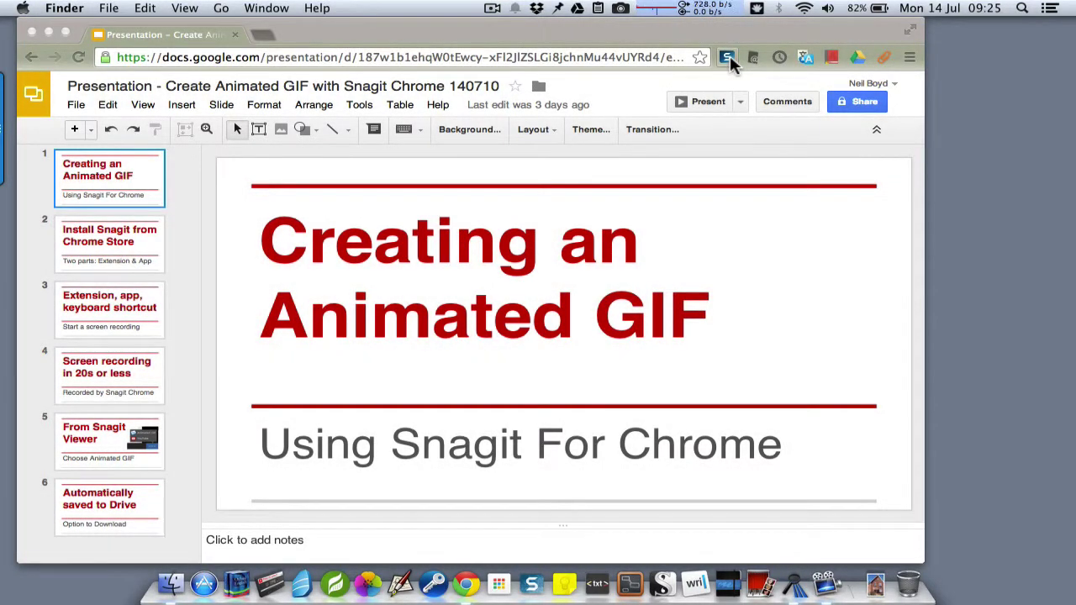
Step: Open Snagit's Chrome extension management page and view its keyboard shortcuts
right_click(729, 59)
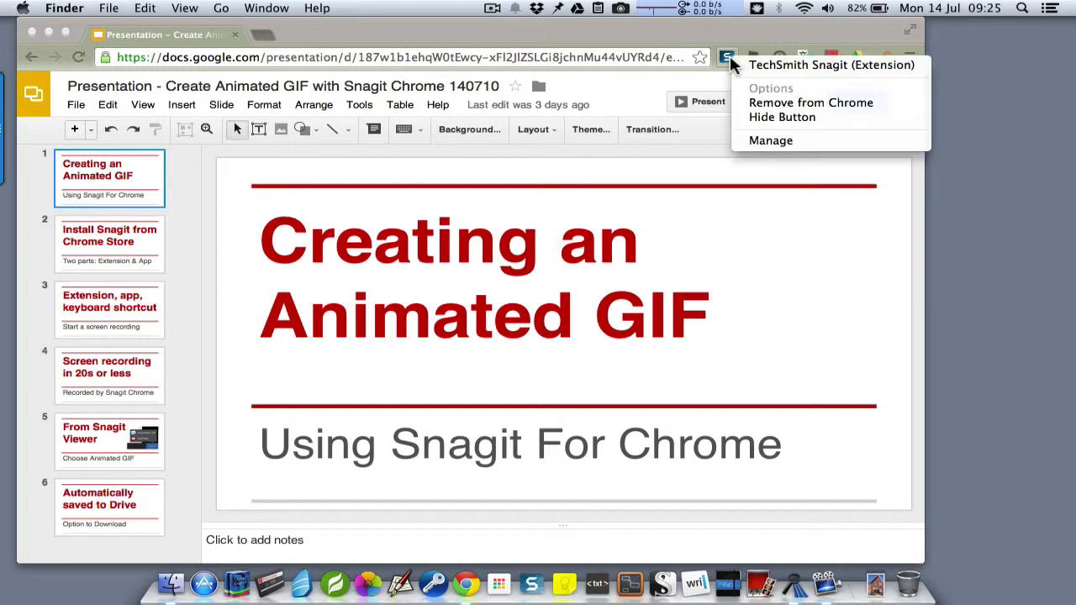
left_click(791, 141)
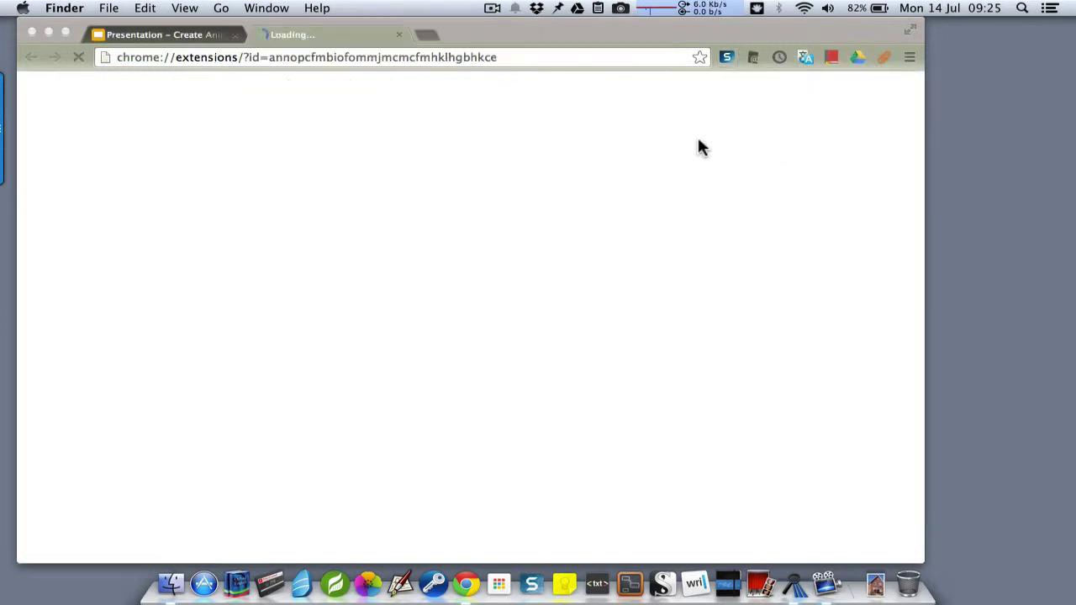
scroll(515, 234, "down", 5)
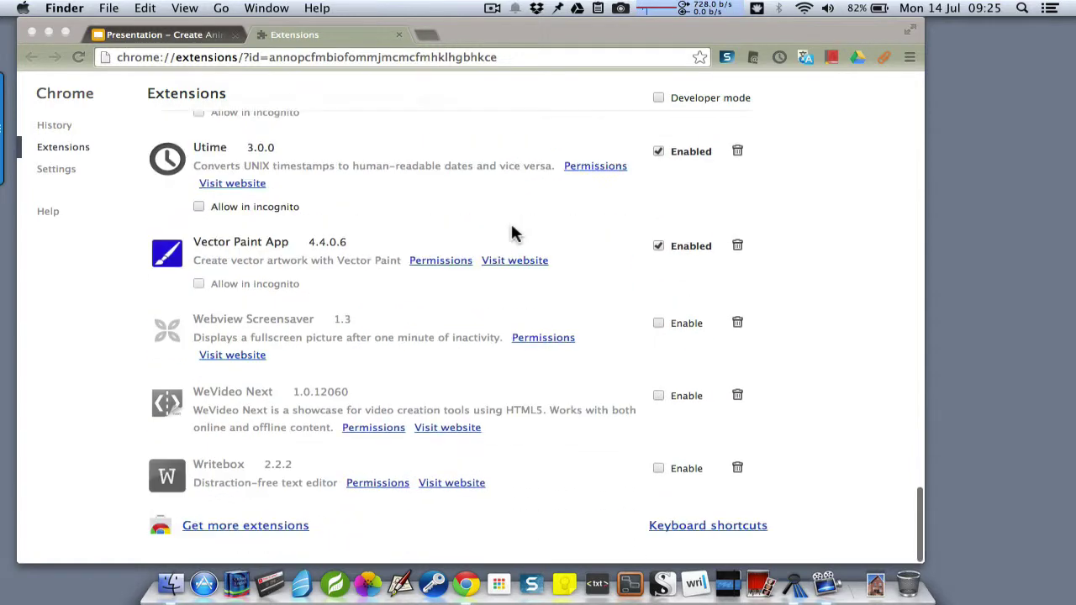
left_click(678, 526)
left_click(668, 530)
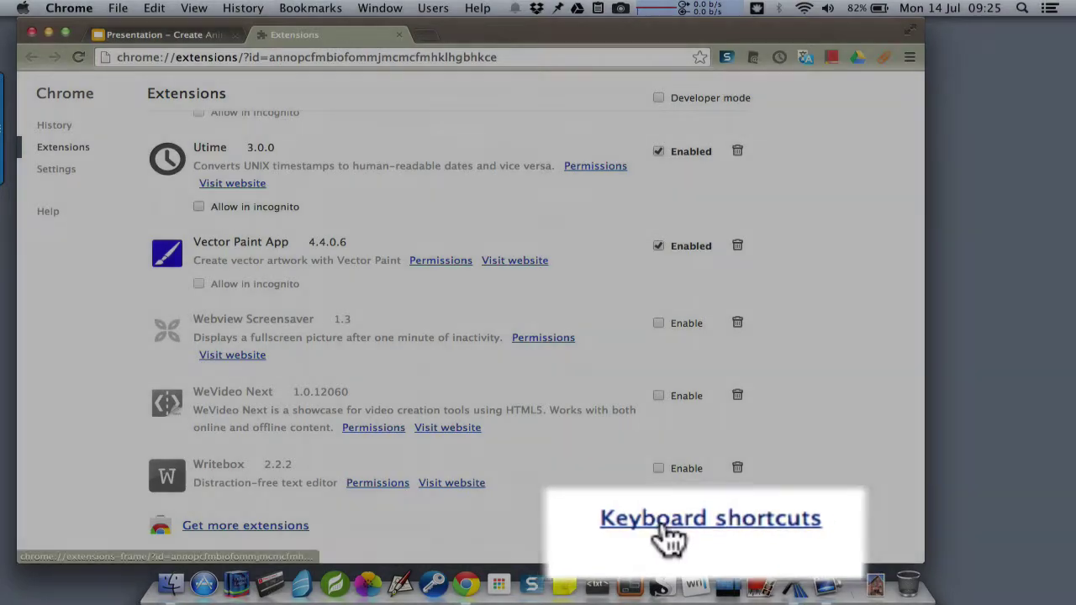
left_click(669, 525)
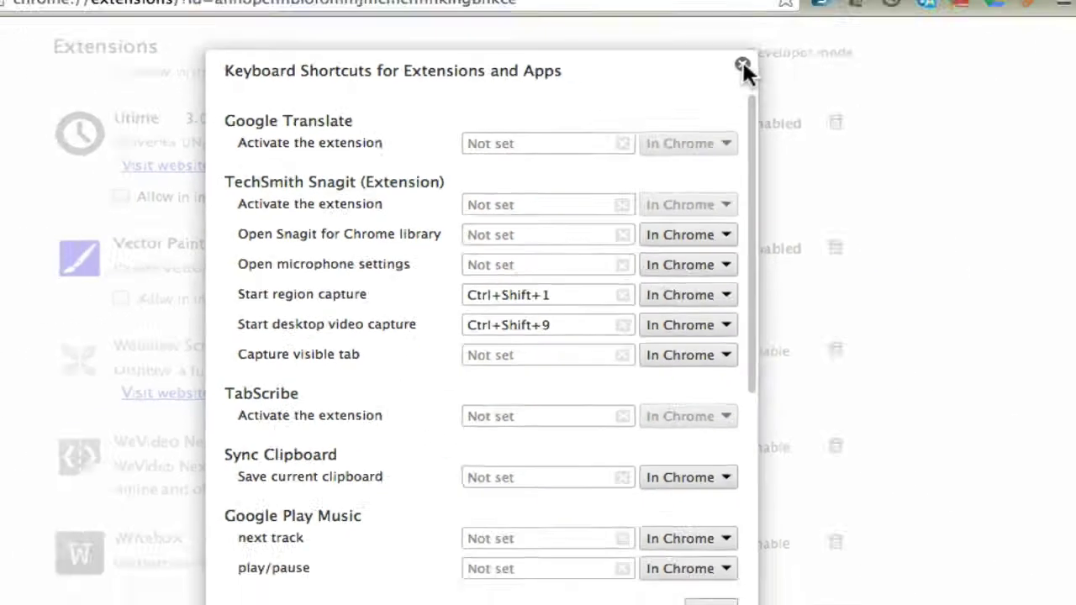
Step: Close the shortcuts list and Extensions tab, then present the deck full screen
left_click(743, 65)
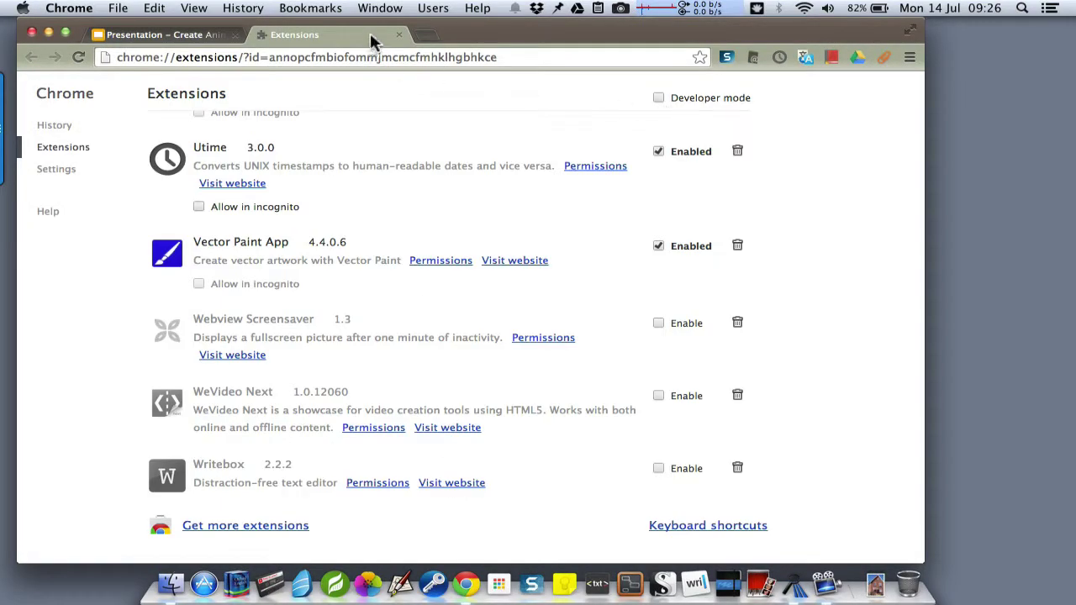
left_click(401, 38)
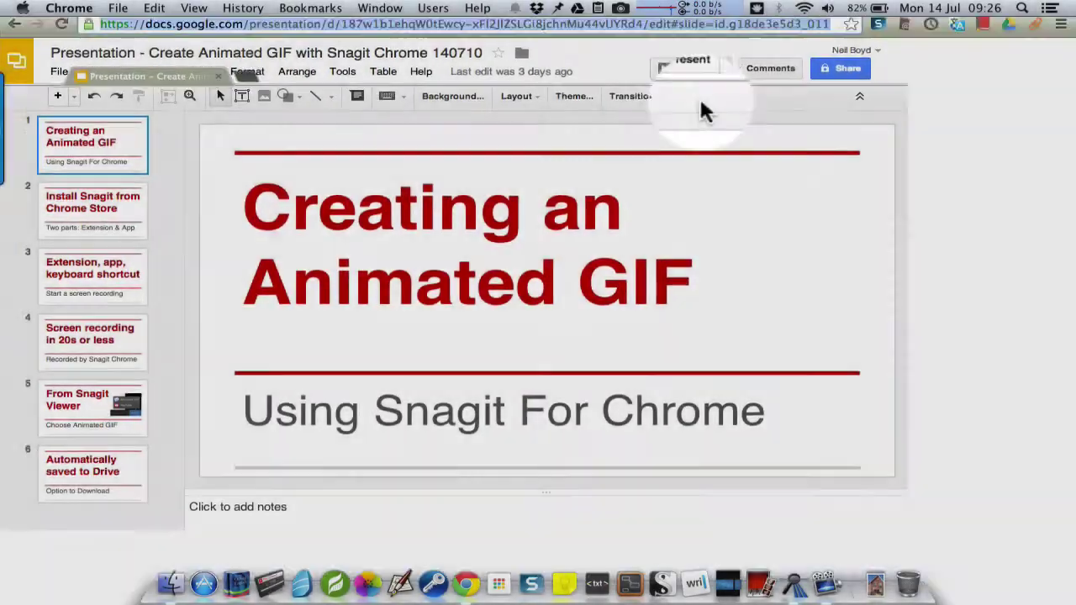
left_click(701, 101)
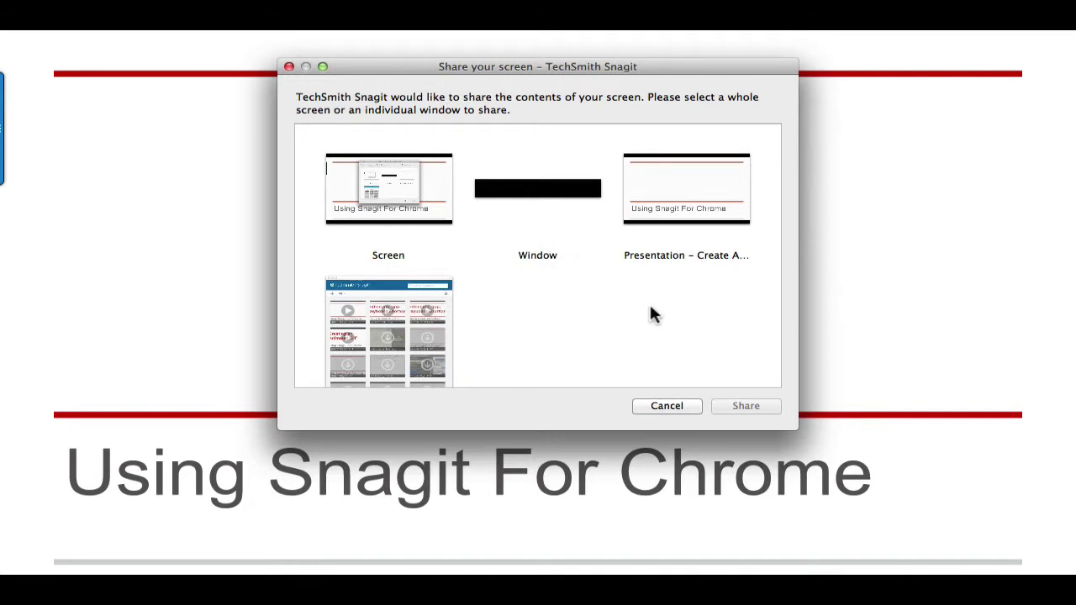
Step: Share the Presentation window to Snagit, advance the slides, then stop sharing
left_click(689, 193)
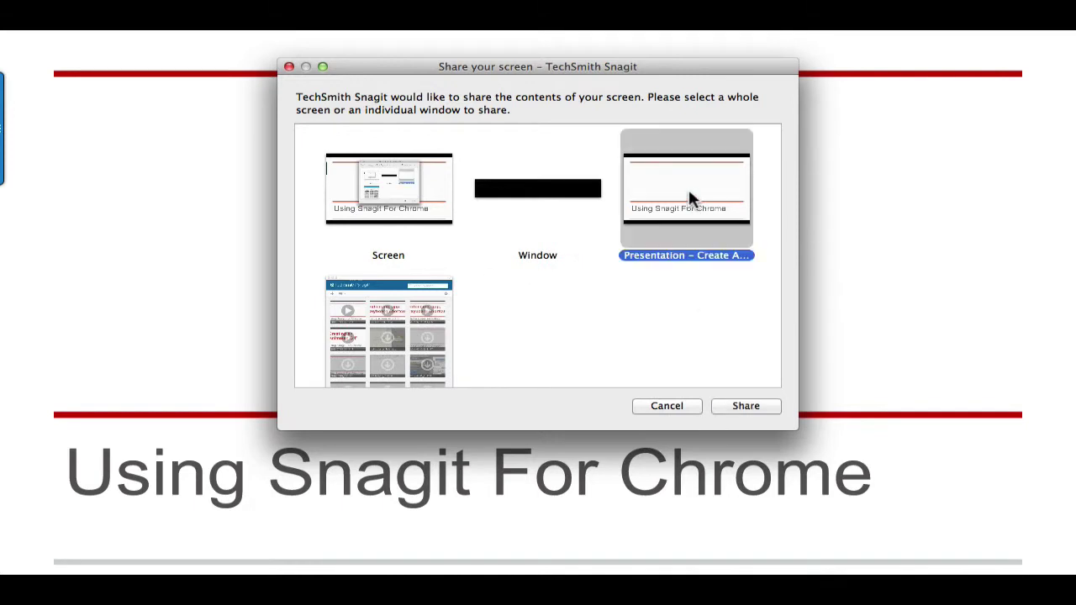
left_click(747, 407)
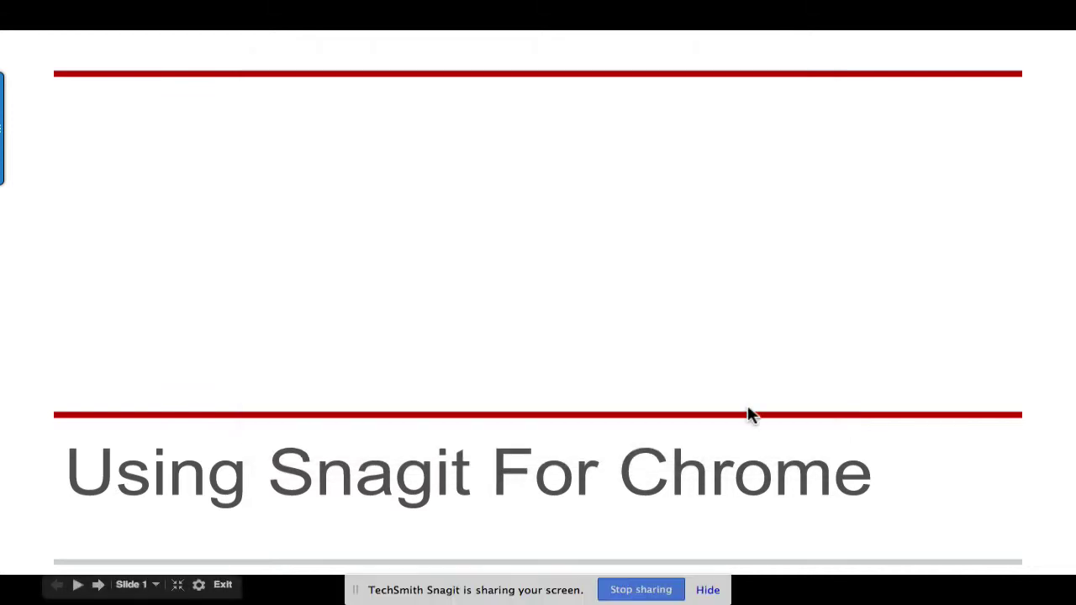
key("Right")
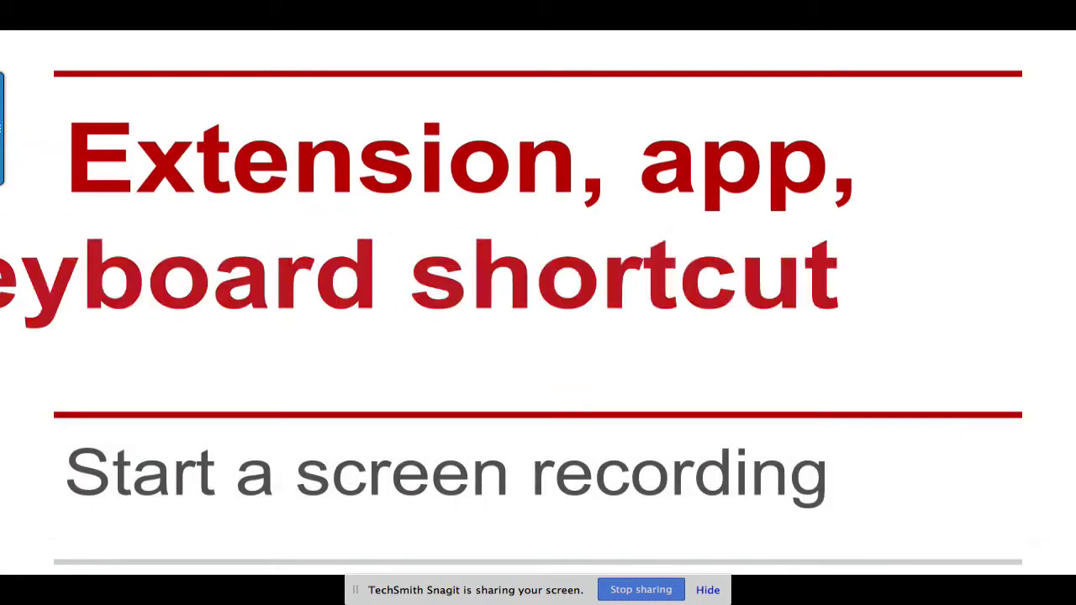
key("Right")
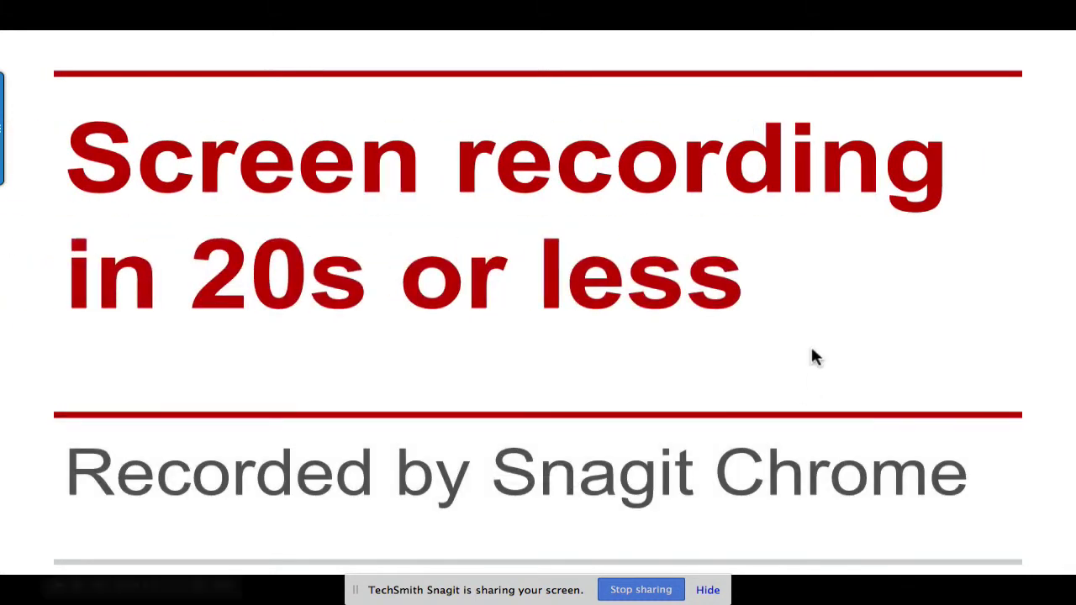
left_click(639, 591)
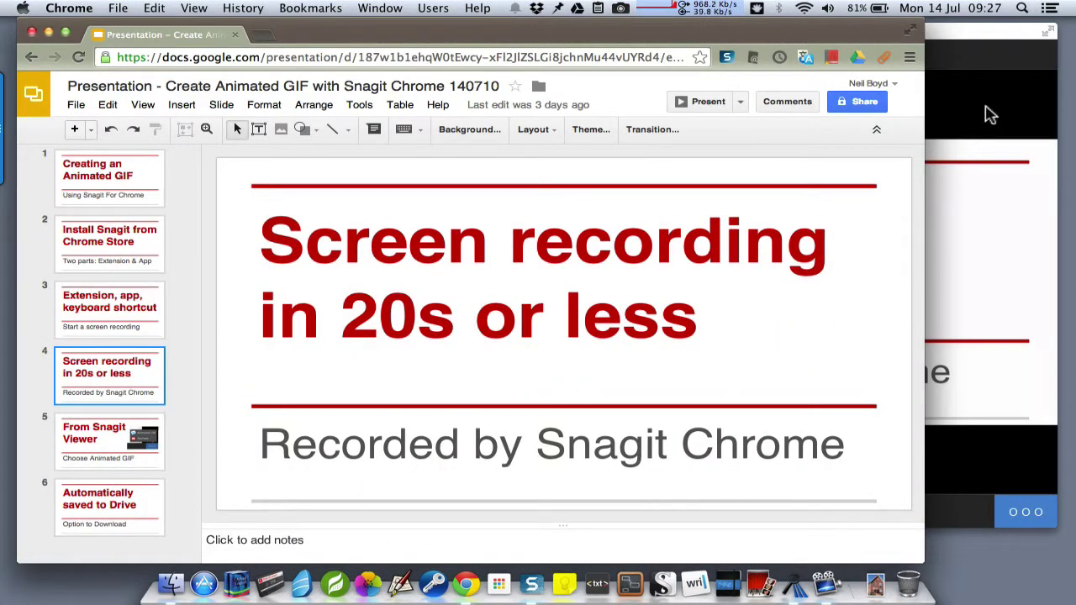
Step: Bring the Snagit viewer with recording 2014-07-14_09-26-53 forward and centre it
left_click(991, 115)
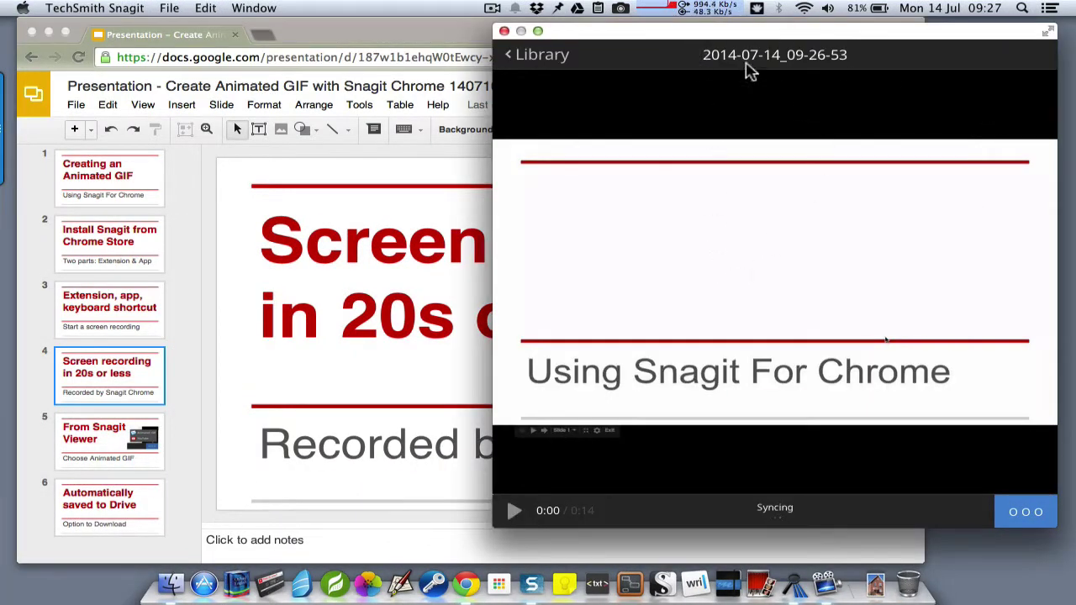
left_click_drag(682, 40, 468, 42)
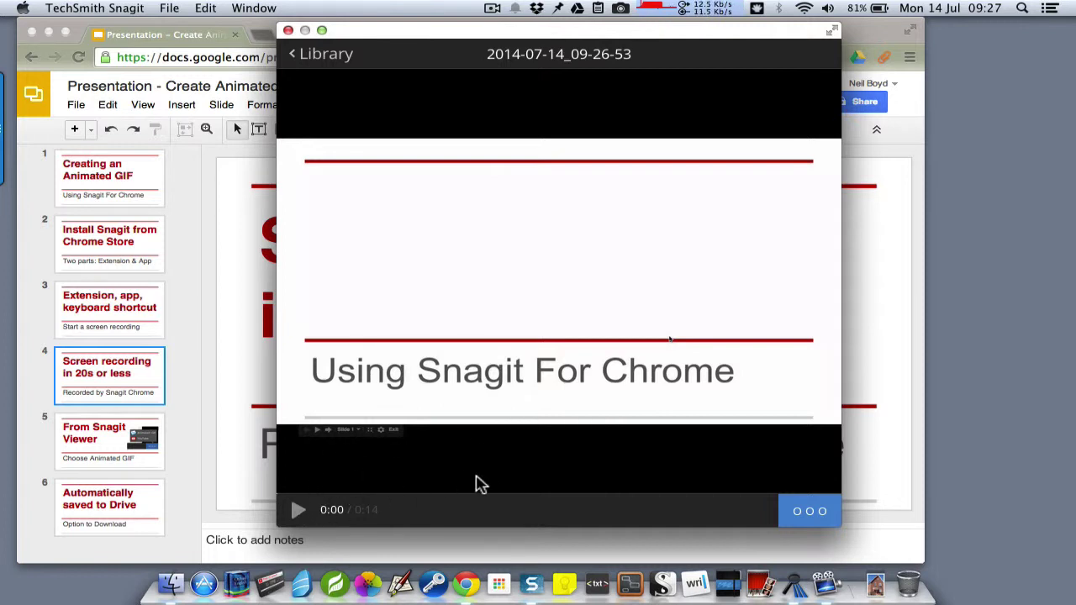
Step: Play the 14-second recording and pause it at 0:02
left_click(299, 513)
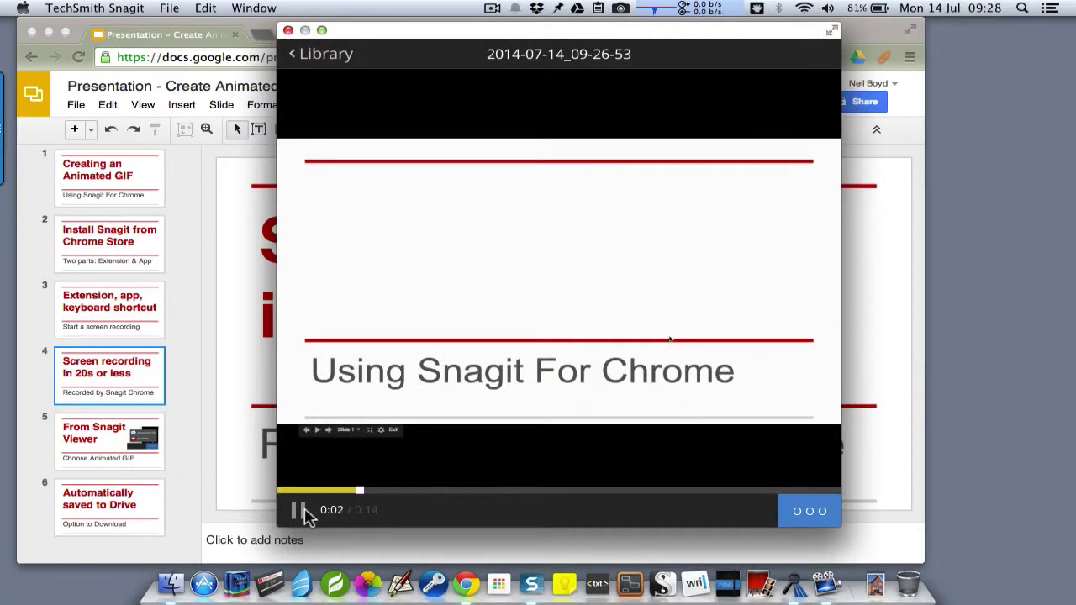
left_click(298, 510)
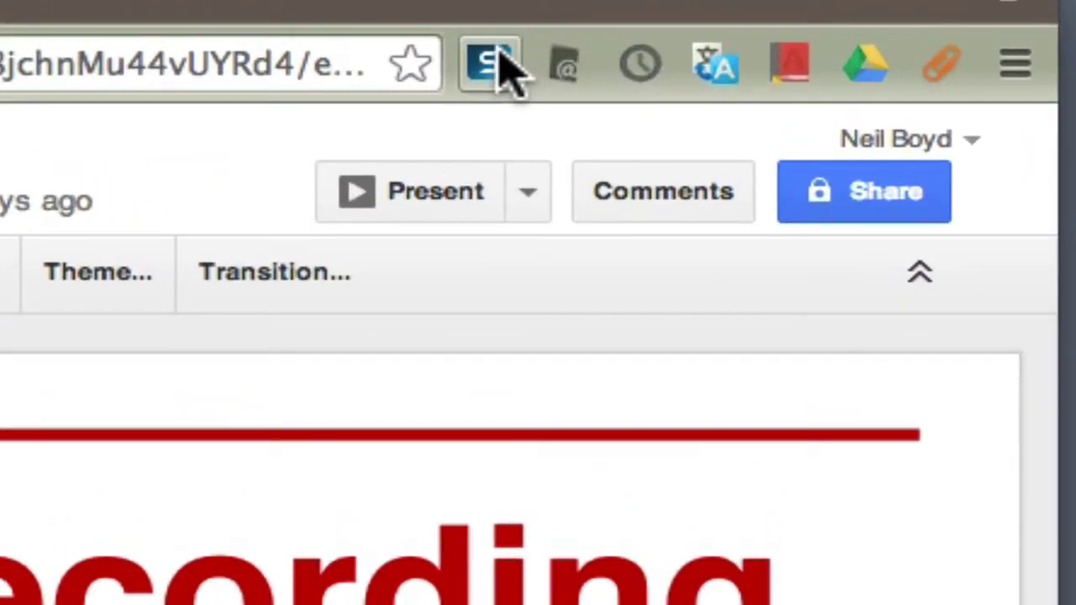
Step: Reopen the Snagit extension's keyboard shortcuts, showing region and desktop video capture assignments
right_click(502, 67)
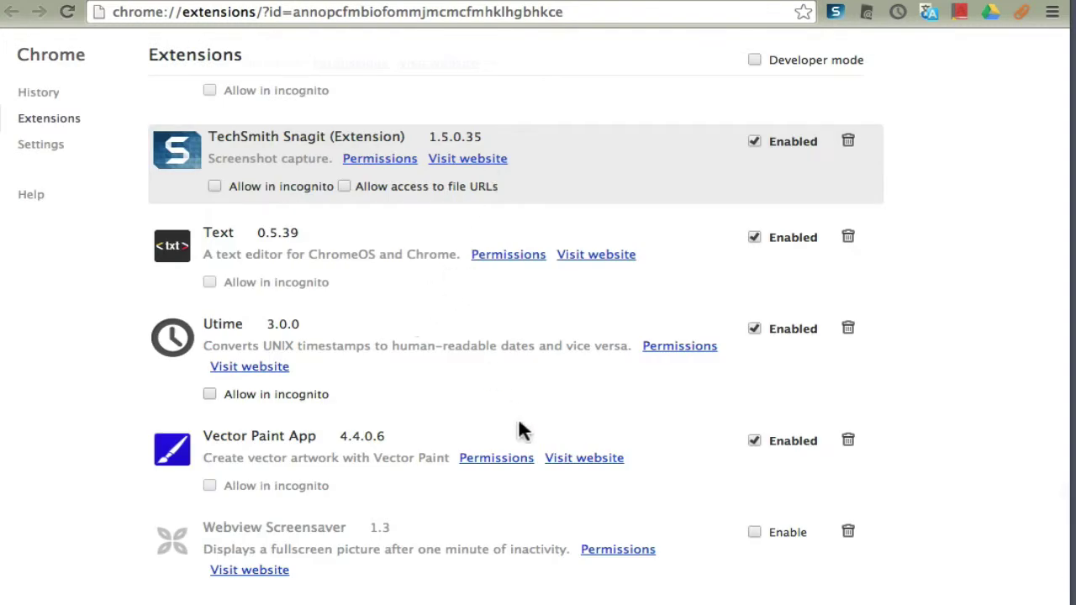
scroll(606, 467, "down", 5)
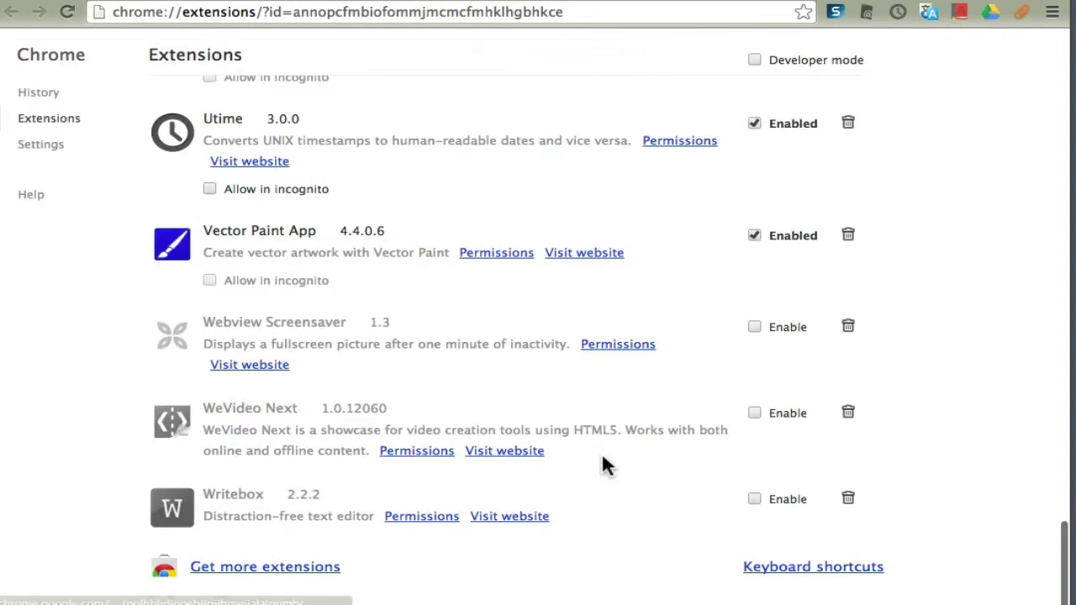
left_click(793, 573)
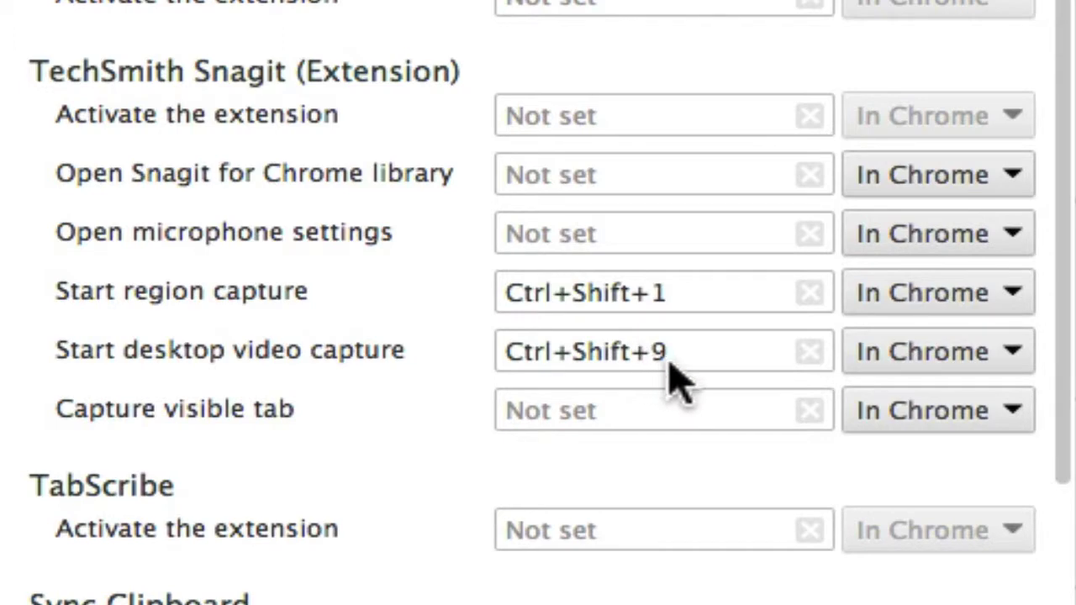